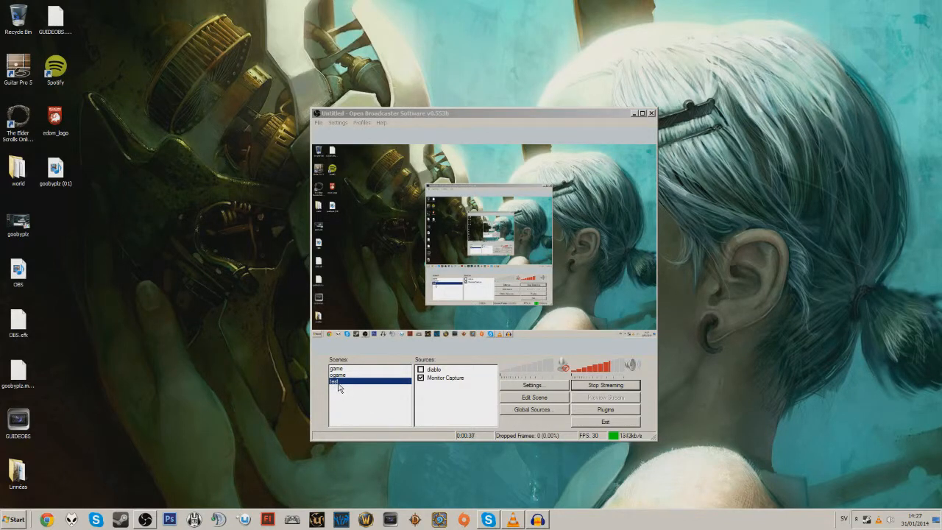
Remove the diablo source from the test scene and confirm the removal.
right_click(446, 379)
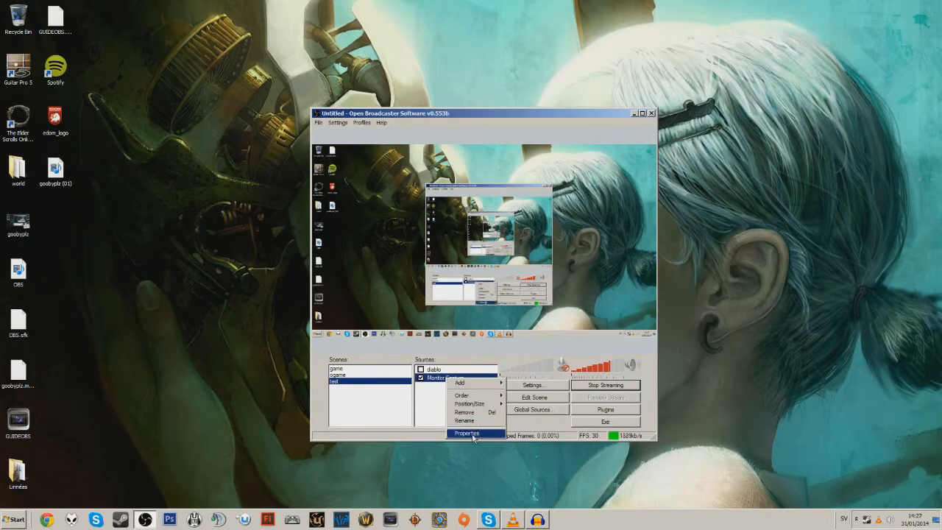
click(434, 369)
right_click(433, 368)
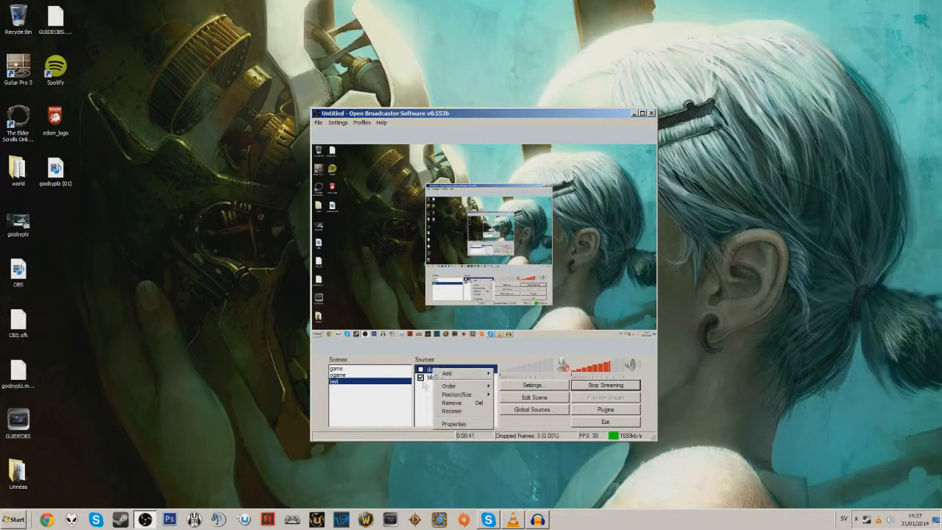
click(451, 402)
click(484, 283)
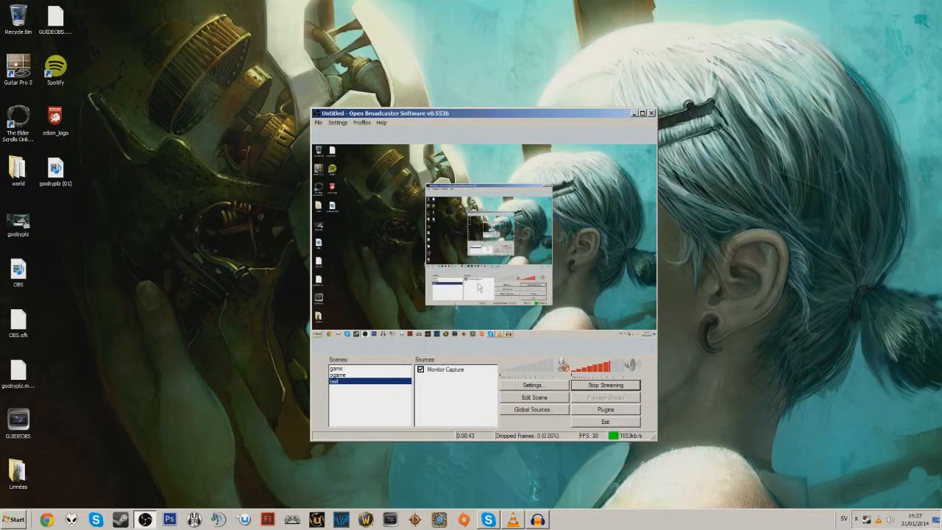
Start adding a new scene and cancel at the naming prompt.
right_click(358, 399)
right_click(348, 402)
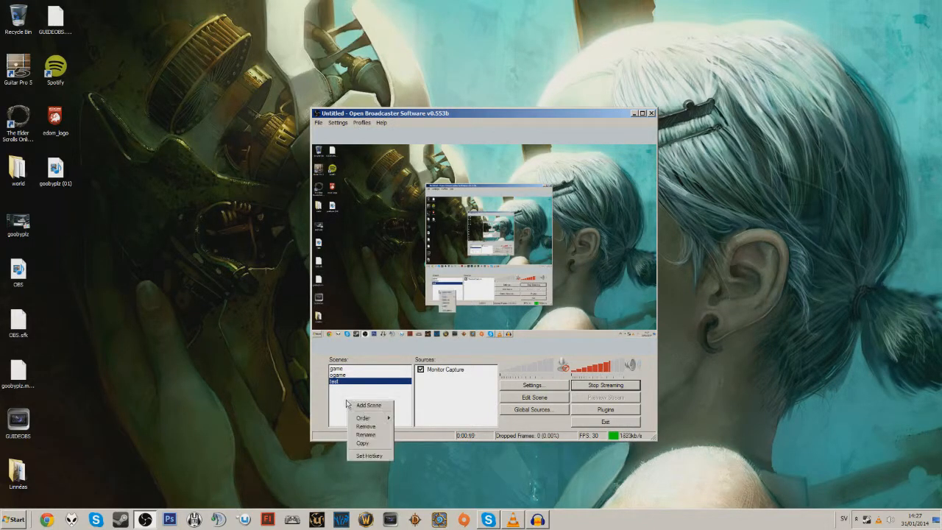
click(373, 408)
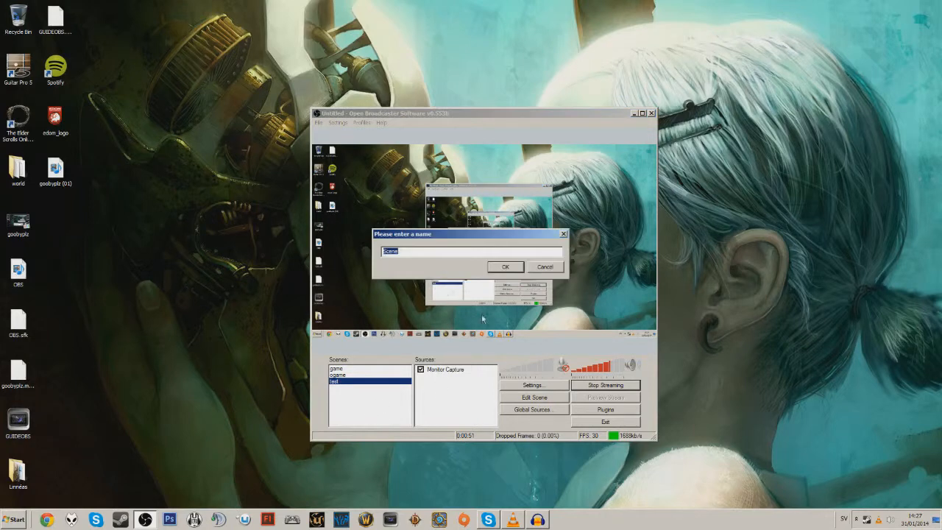
click(540, 271)
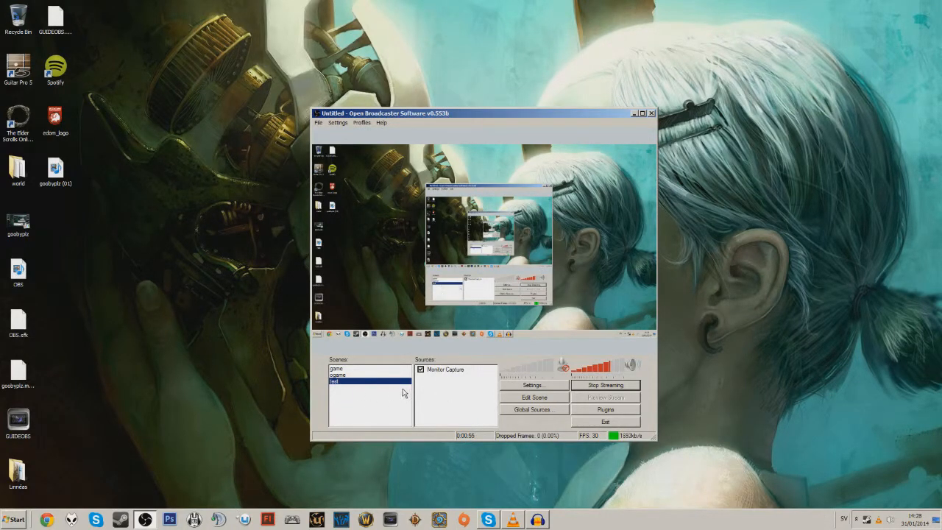
Examine the options for adding an Image source to the test scene, and close them without adding it.
right_click(430, 384)
click(436, 403)
right_click(437, 404)
mouse_move(452, 405)
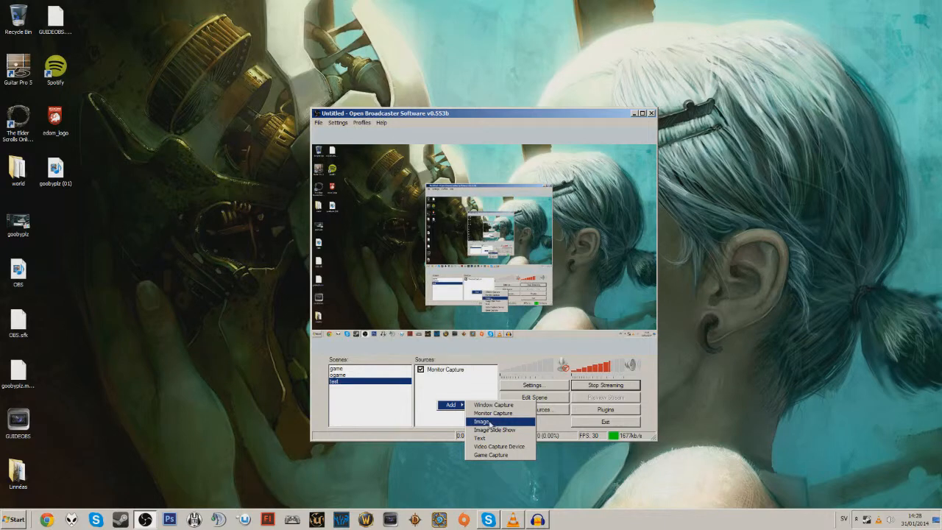
click(492, 424)
click(504, 267)
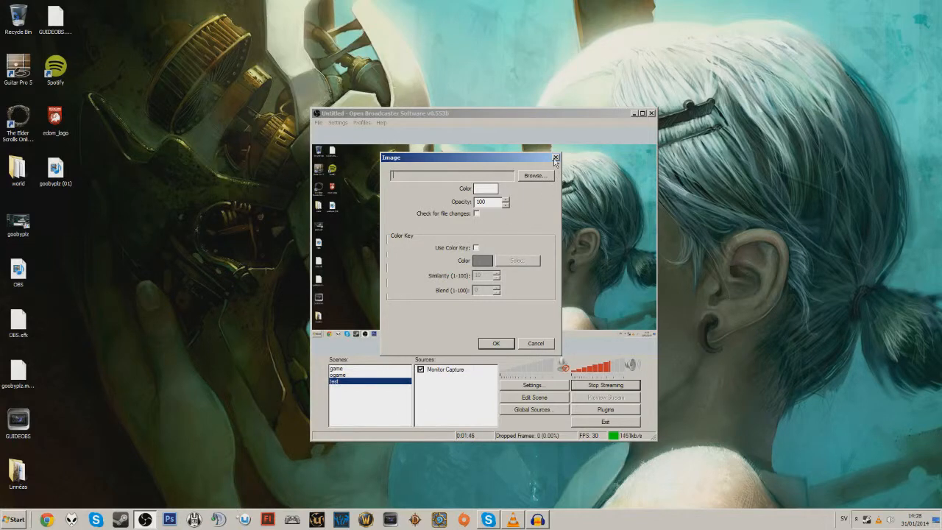
click(556, 159)
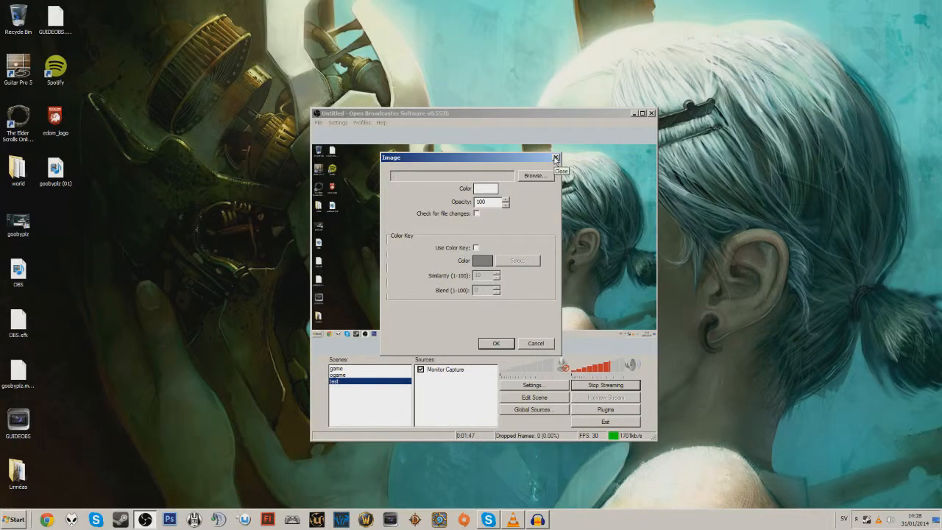
Examine the Image Slide Show source options, including the time between images, and cancel without adding the source.
right_click(443, 393)
mouse_move(458, 398)
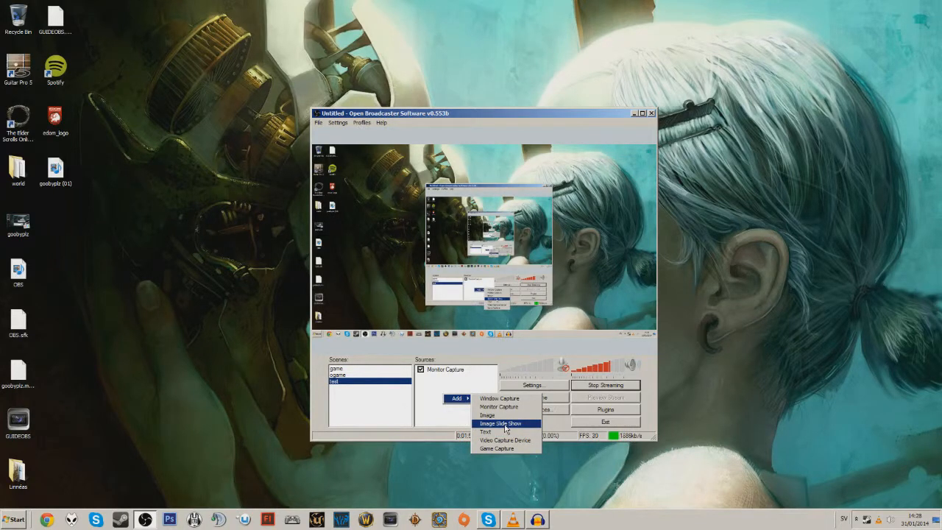
click(504, 424)
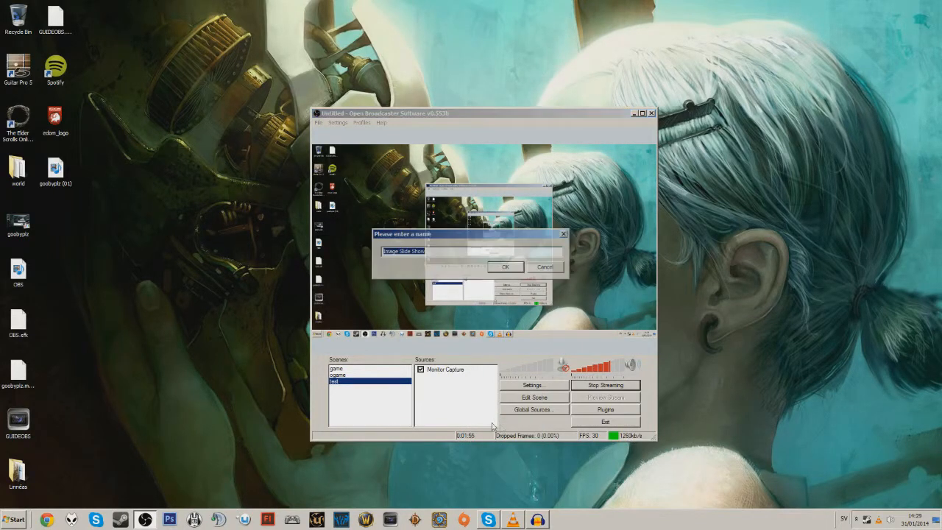
click(498, 266)
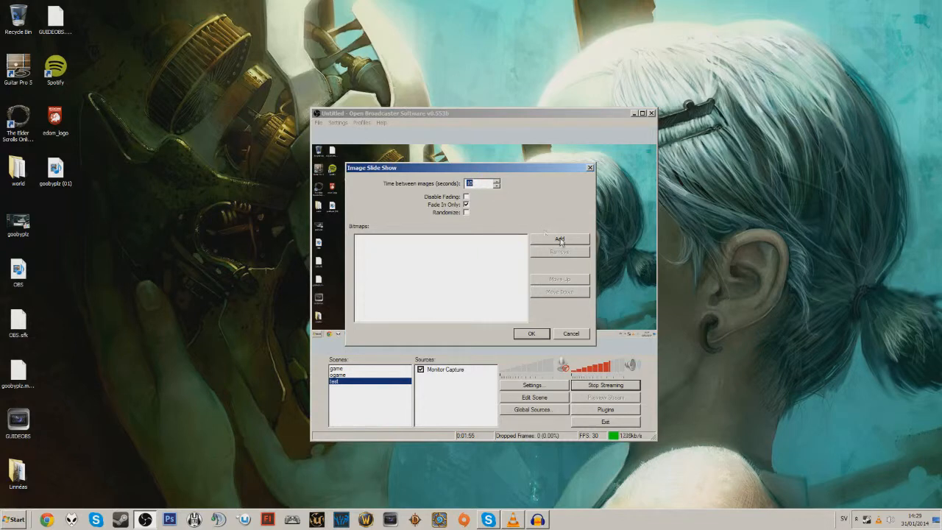
click(444, 252)
double_click(479, 184)
click(564, 338)
Examine the Game Capture source options, refresh its list of applications, and cancel without adding the source.
right_click(435, 390)
mouse_move(449, 394)
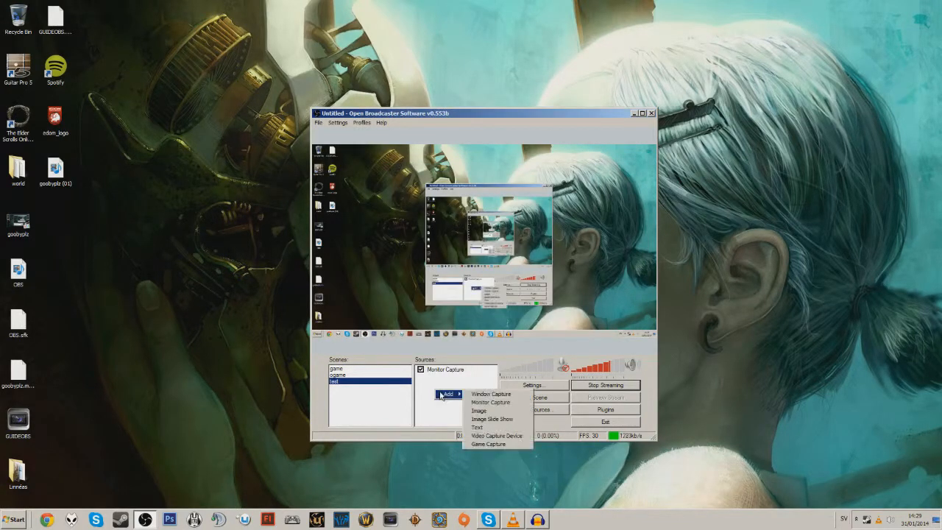
click(490, 444)
click(513, 268)
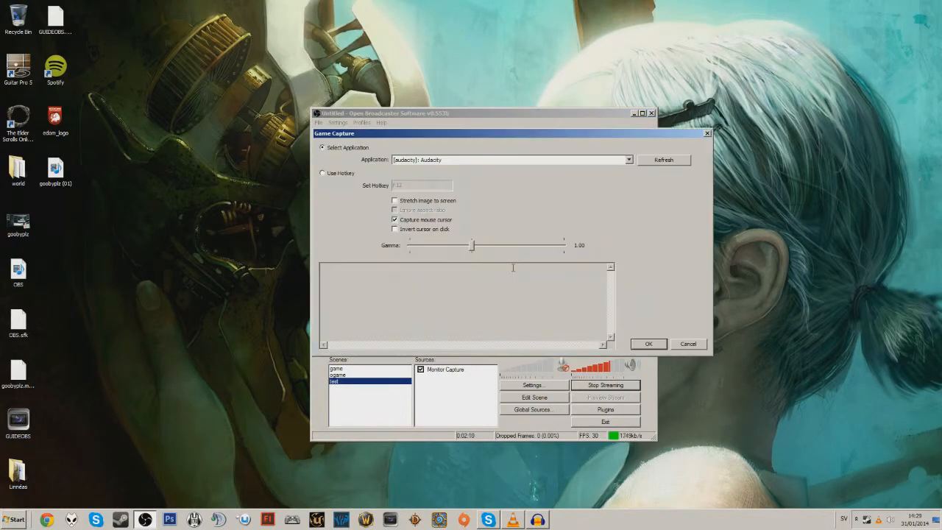
click(666, 161)
click(663, 160)
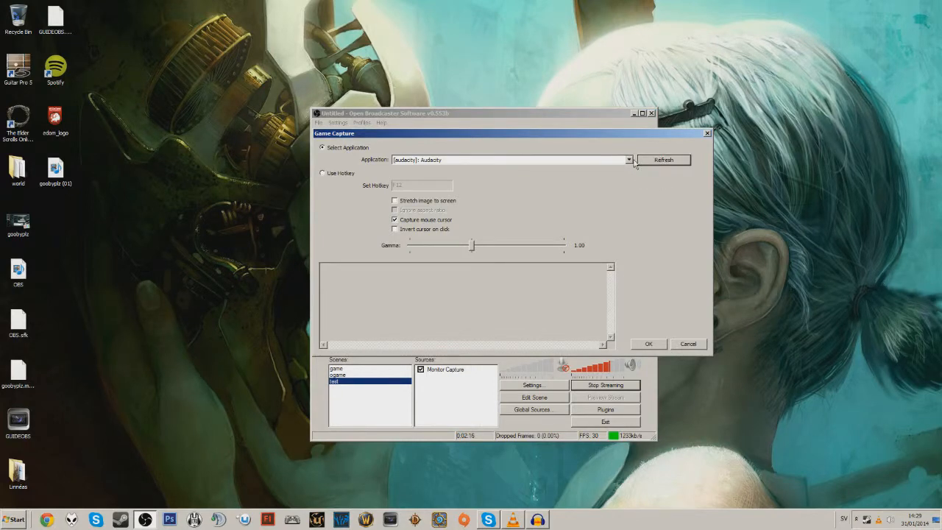
click(629, 160)
click(628, 160)
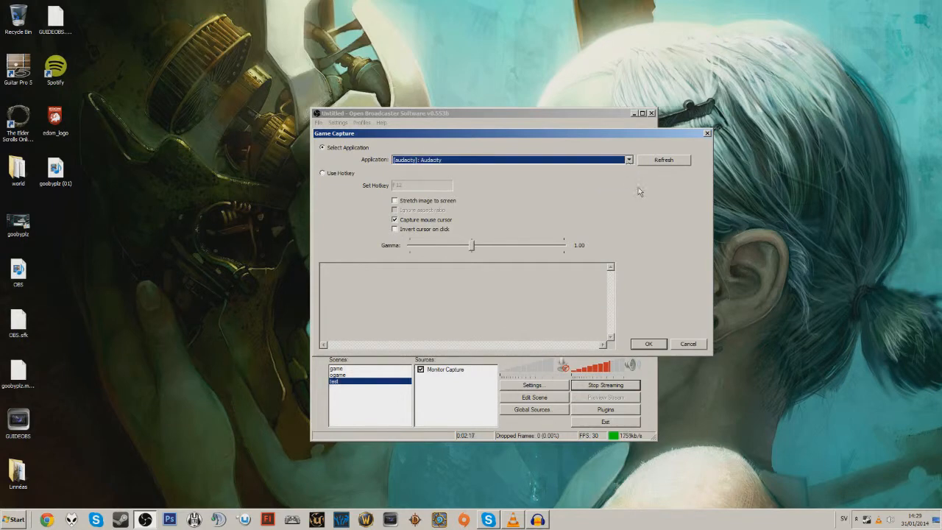
click(679, 345)
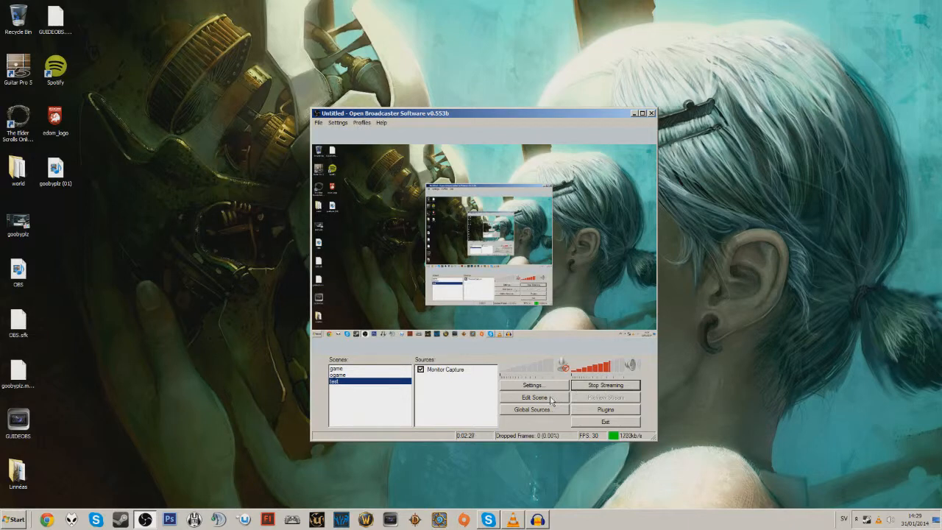
Turn on scene editing with the Monitor Capture source selected, and deselect the source.
click(447, 370)
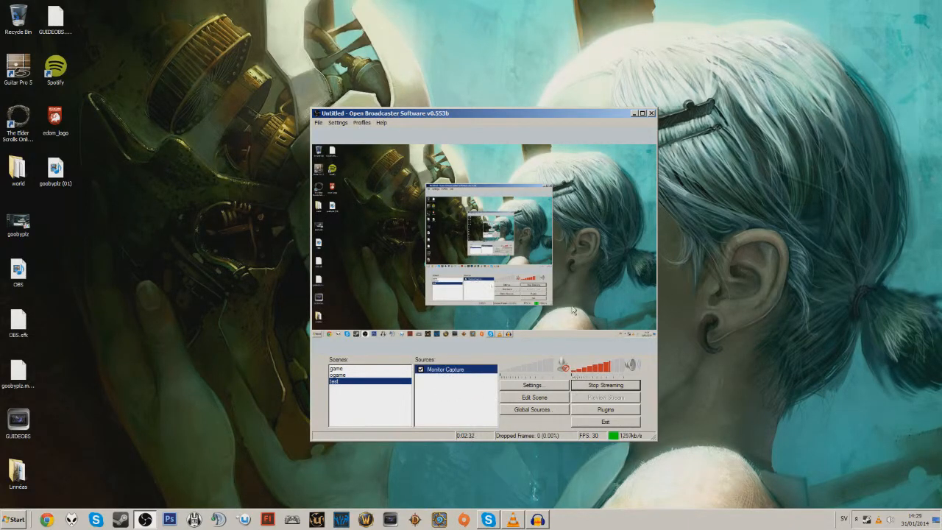
click(538, 401)
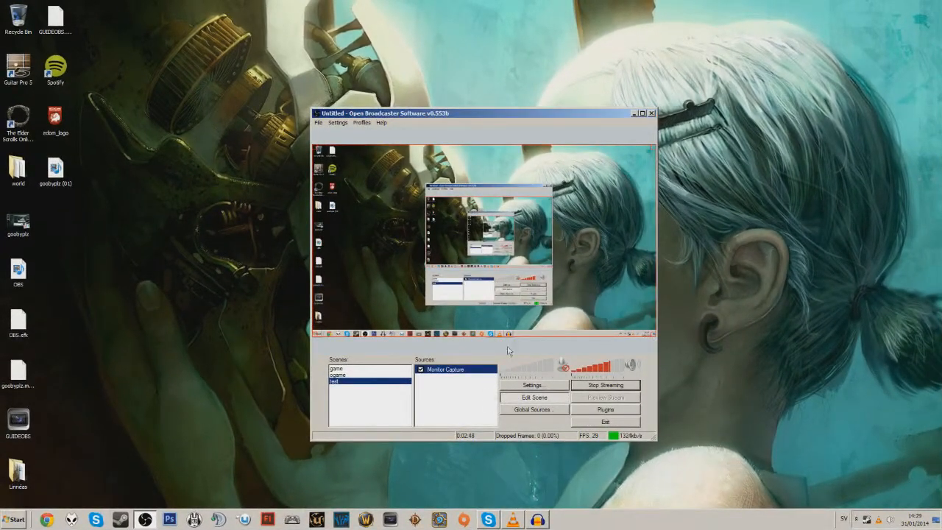
click(460, 402)
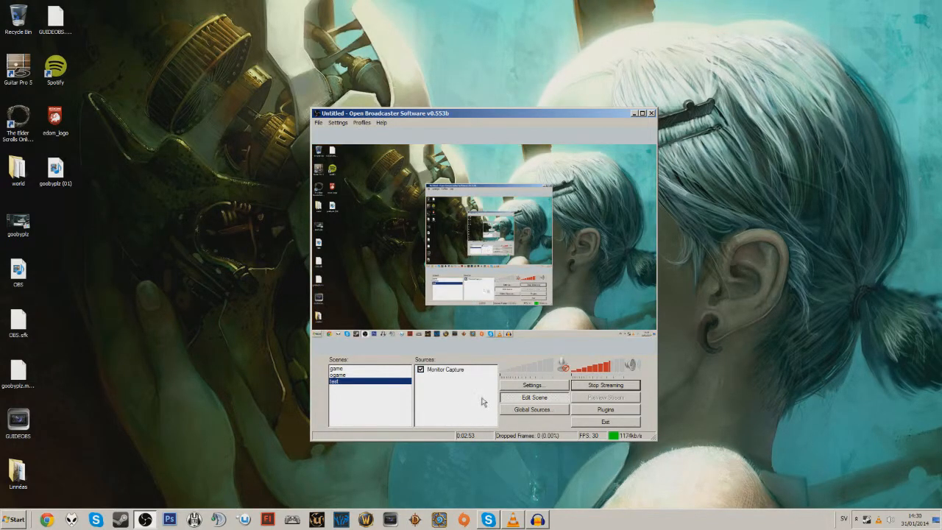
Open the encoding settings of the broadcasting software.
click(537, 388)
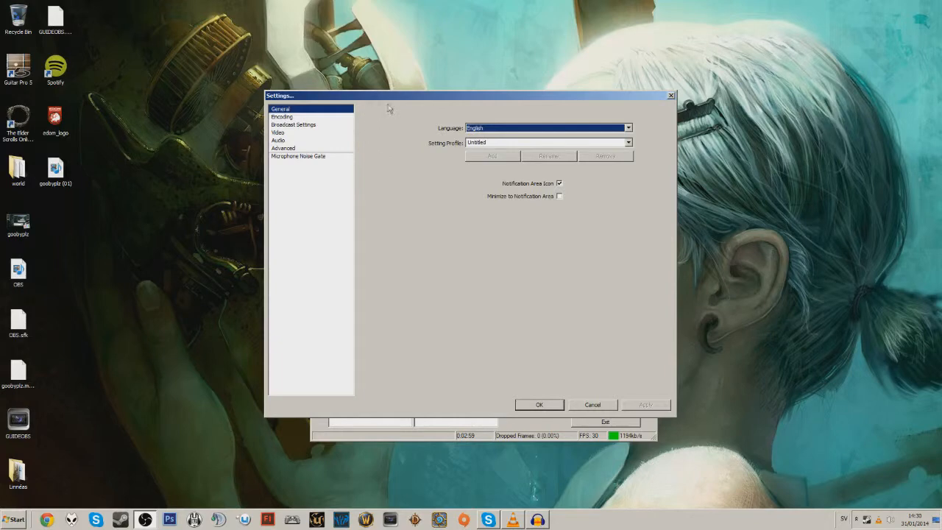
drag(390, 109, 402, 107)
click(301, 124)
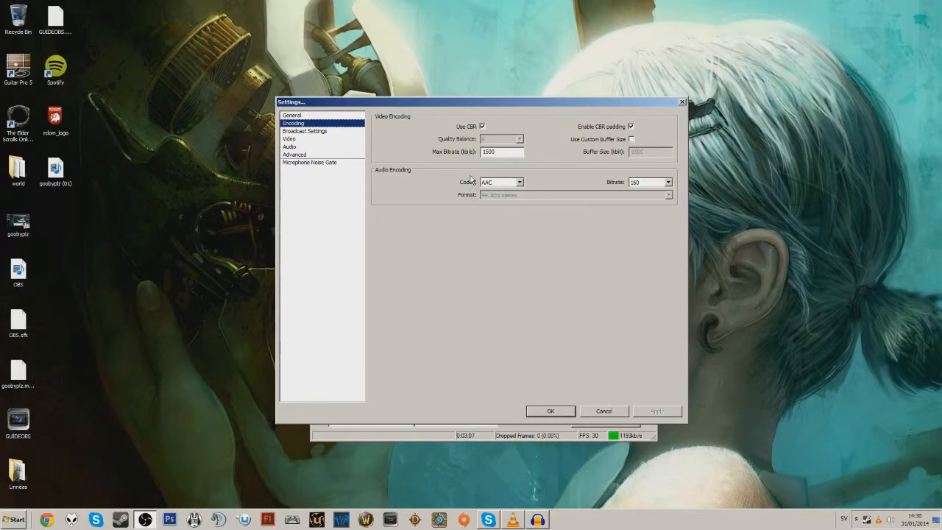
Set the maximum video bitrate to 800 kb/s in the encoding settings.
double_click(513, 155)
click(507, 153)
drag(509, 151, 418, 160)
click(508, 154)
drag(519, 153, 448, 160)
click(505, 152)
drag(507, 152, 464, 156)
text(88)
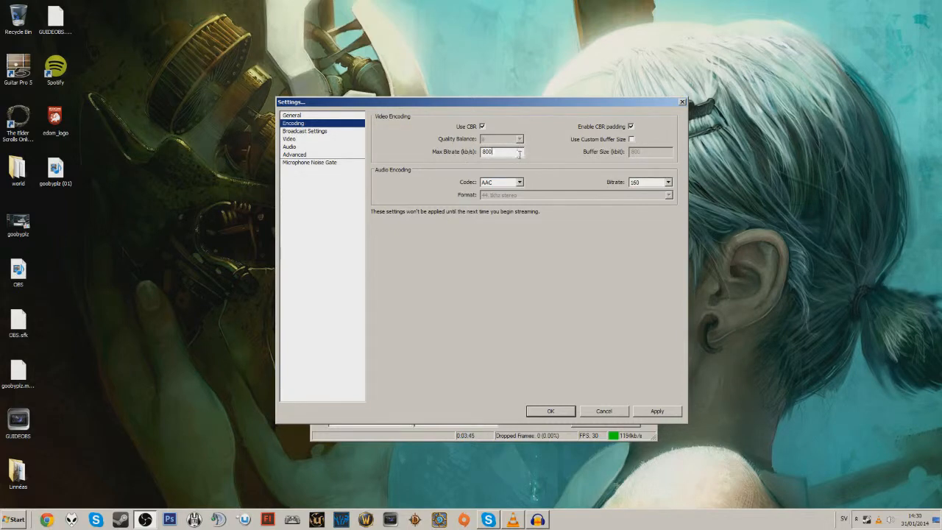
Set the maximum video bitrate to 1500 kb/s in the encoding settings.
drag(520, 154, 446, 156)
text(150)
drag(511, 152, 446, 159)
click(504, 154)
drag(521, 153, 475, 155)
click(503, 151)
drag(503, 152, 425, 146)
drag(509, 152, 439, 156)
click(510, 152)
drag(528, 154, 474, 157)
Choose AAC as the audio codec and 160 as the audio bitrate.
click(517, 182)
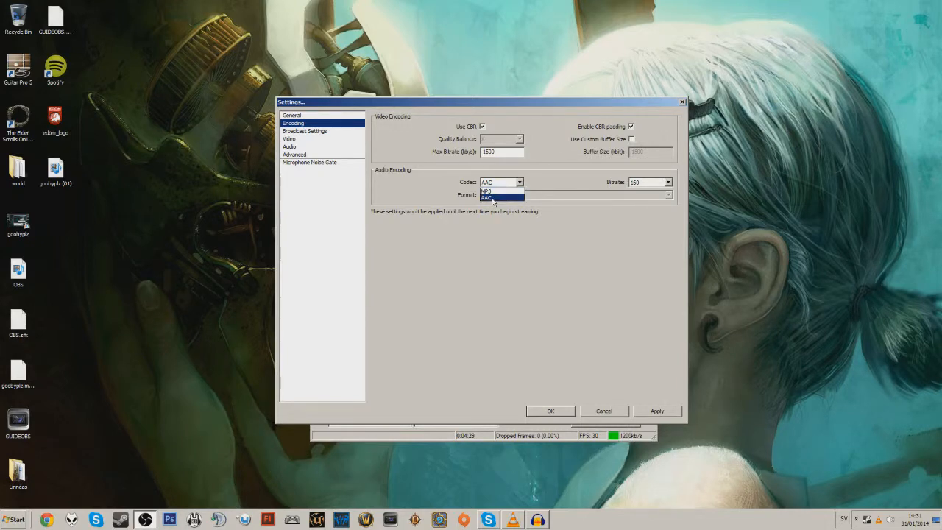
click(506, 198)
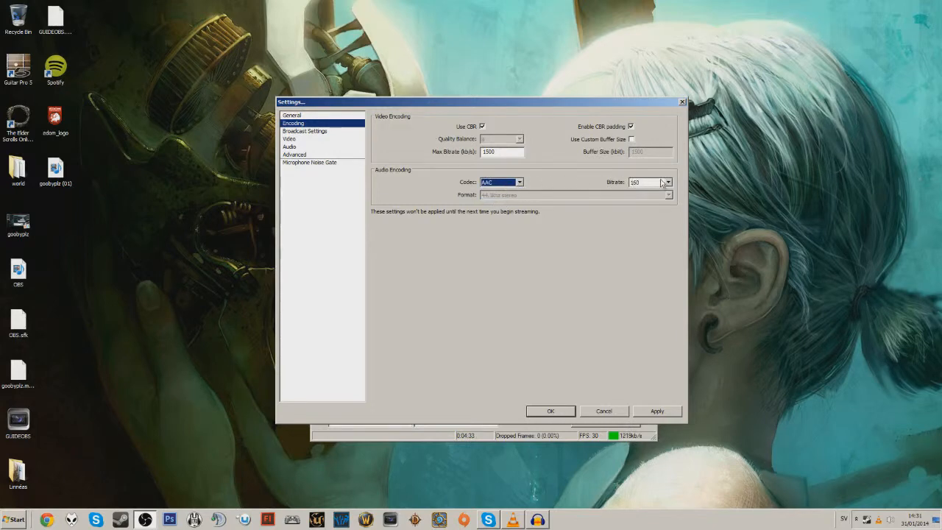
click(667, 181)
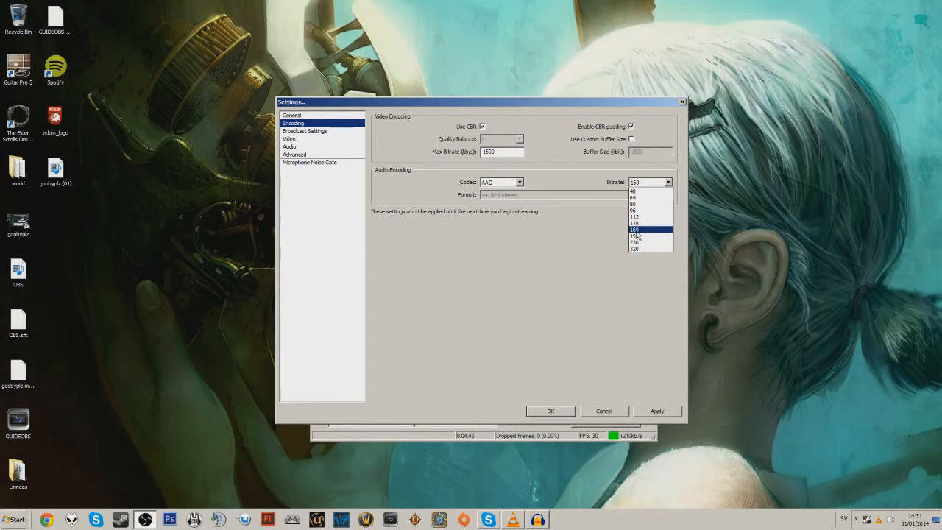
click(637, 231)
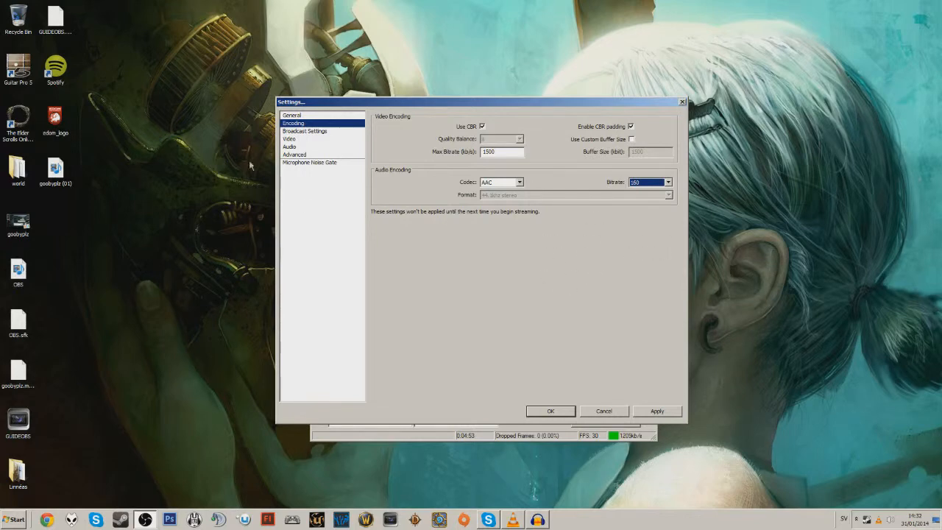
Go to the broadcast settings without saving the encoding changes, and set the mode to Live Stream.
click(325, 134)
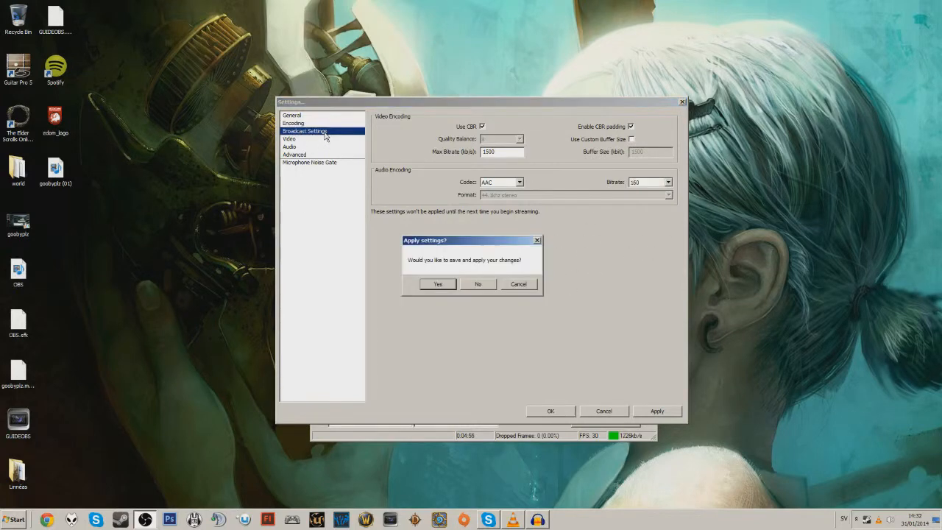
click(480, 284)
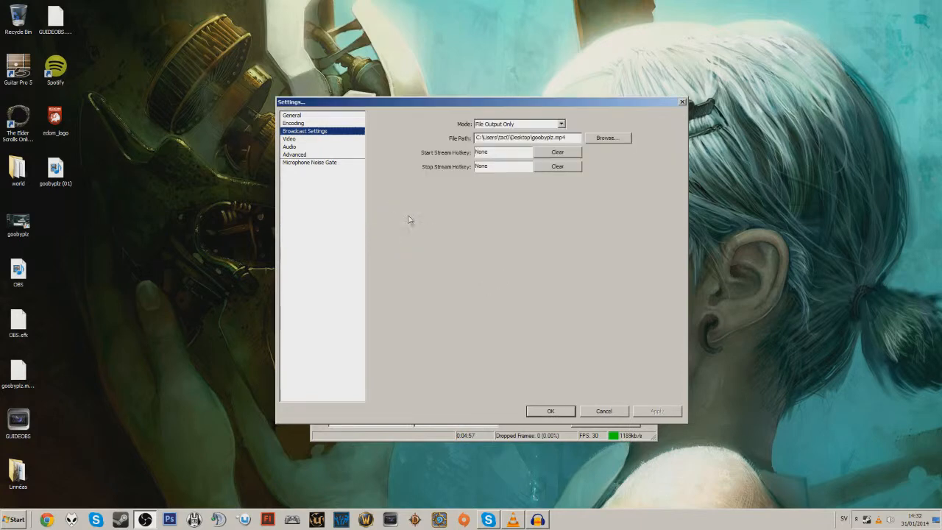
click(556, 126)
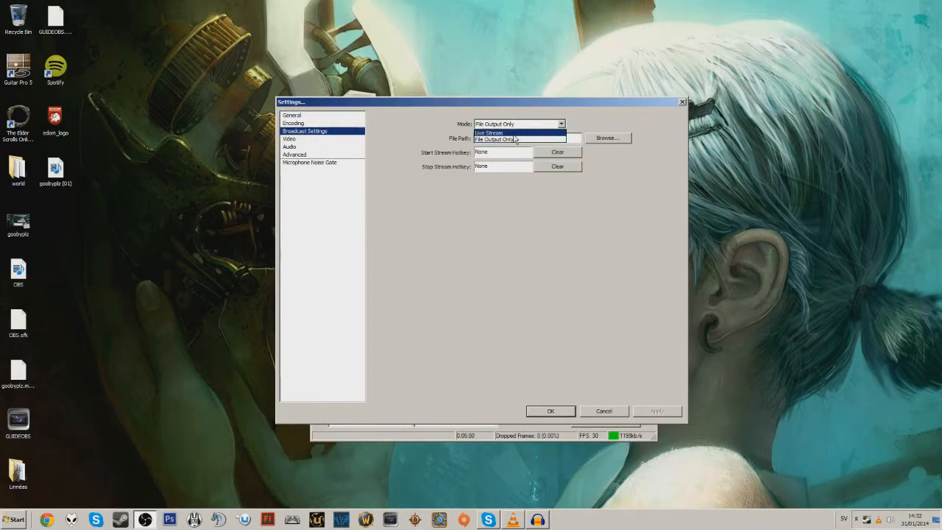
click(511, 133)
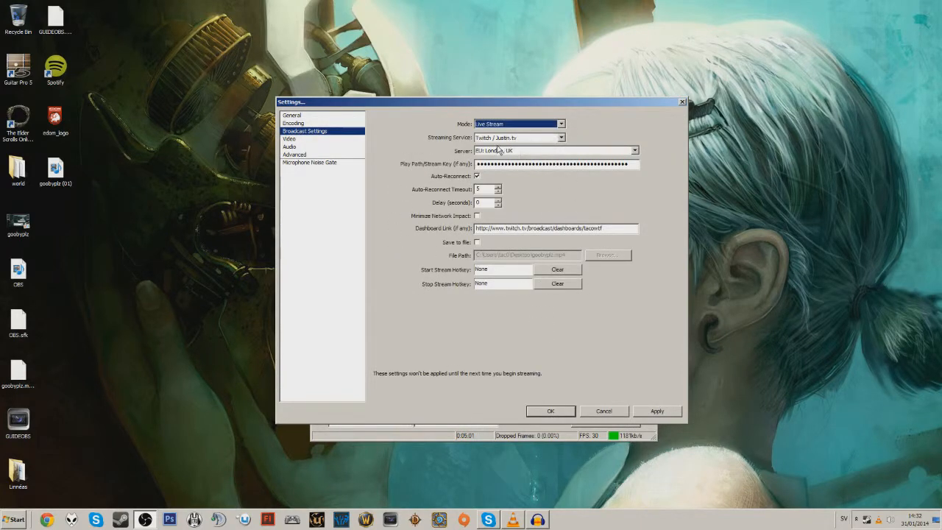
Choose Twitch / Justin.tv as the streaming service with the EU: Amsterdam, NL server.
click(531, 139)
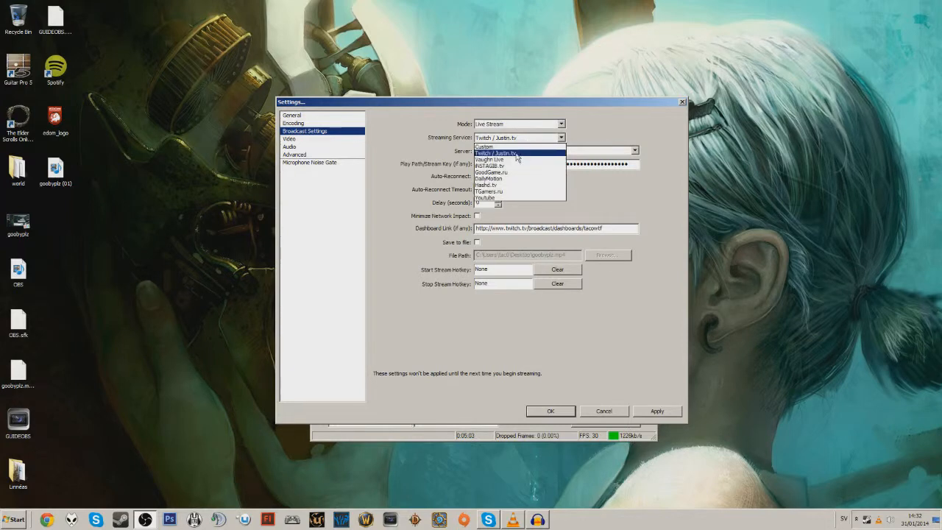
click(517, 153)
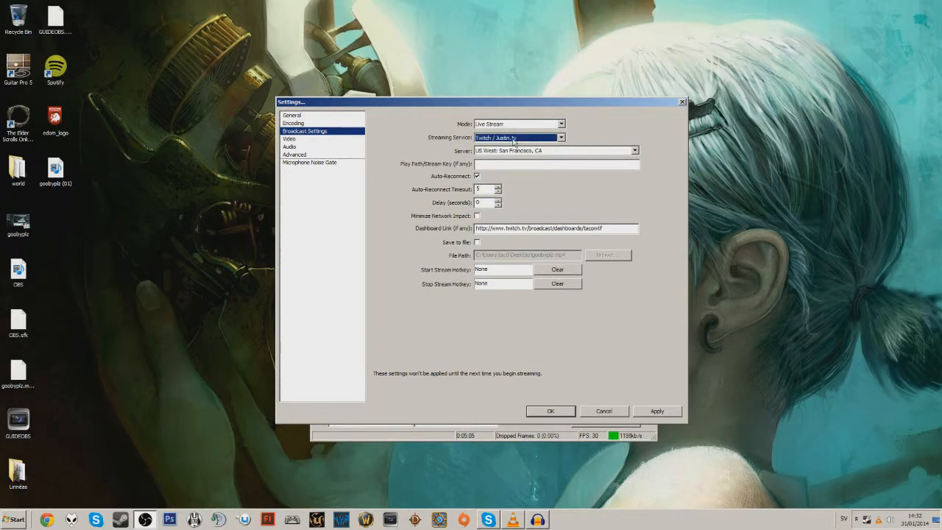
click(559, 151)
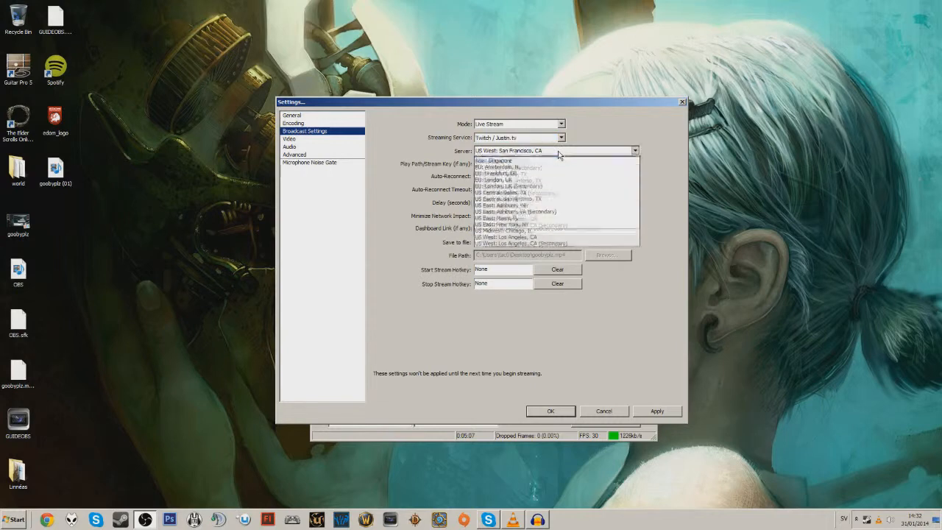
click(526, 171)
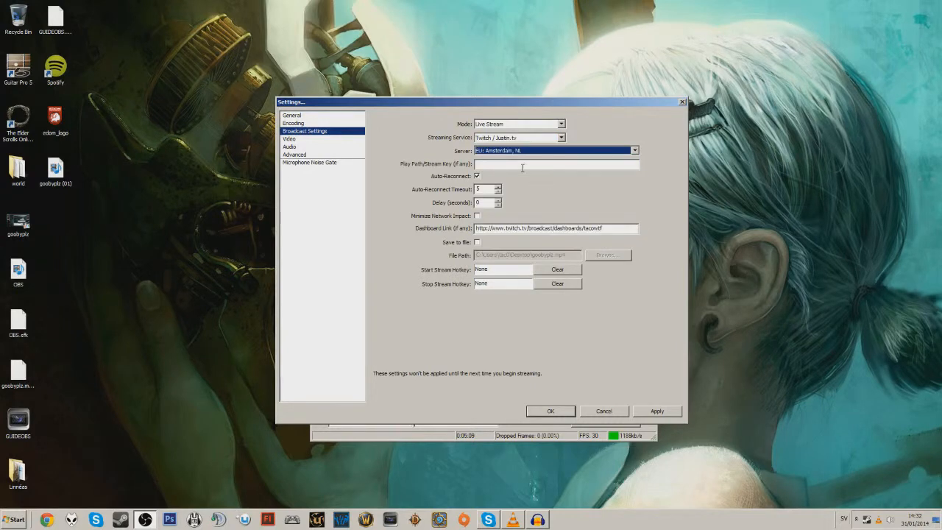
Examine the empty stream key field and the dashboard link in the broadcast settings.
click(519, 165)
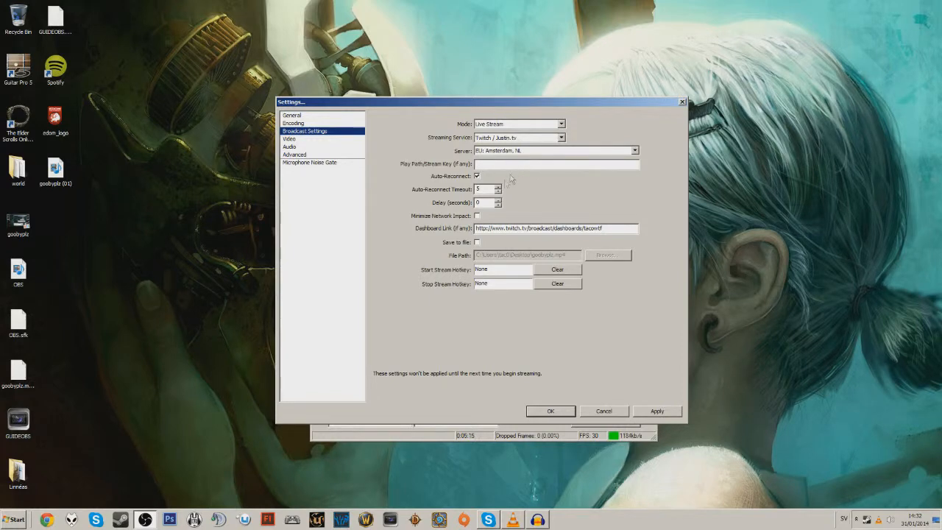
drag(563, 232, 584, 230)
click(608, 230)
drag(527, 228, 591, 231)
click(604, 229)
double_click(590, 230)
click(612, 229)
click(519, 164)
Go to the video settings without saving the broadcast changes, and examine the width and height of the custom base resolution.
click(315, 139)
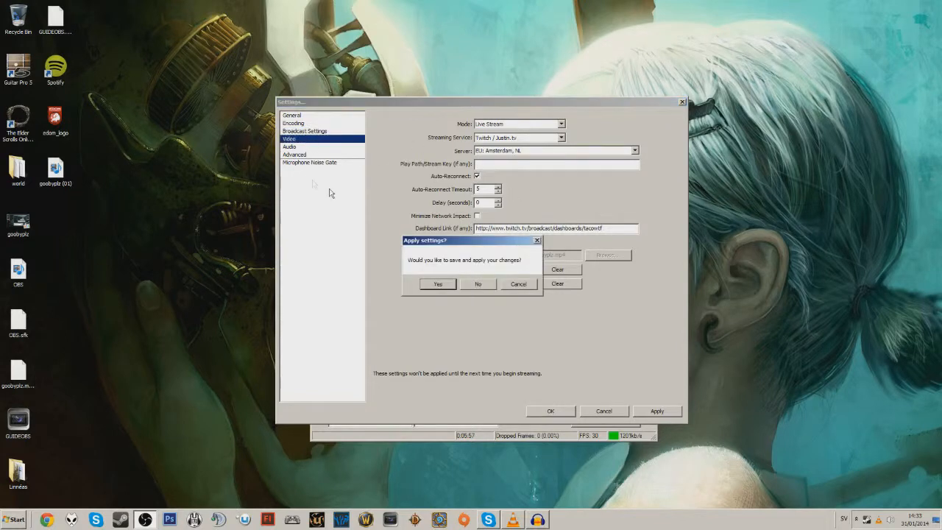
click(478, 284)
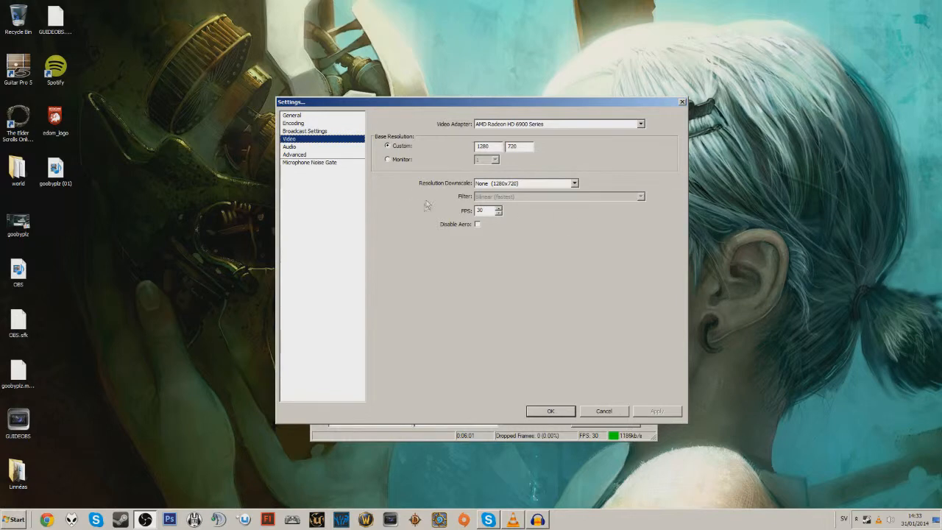
double_click(495, 146)
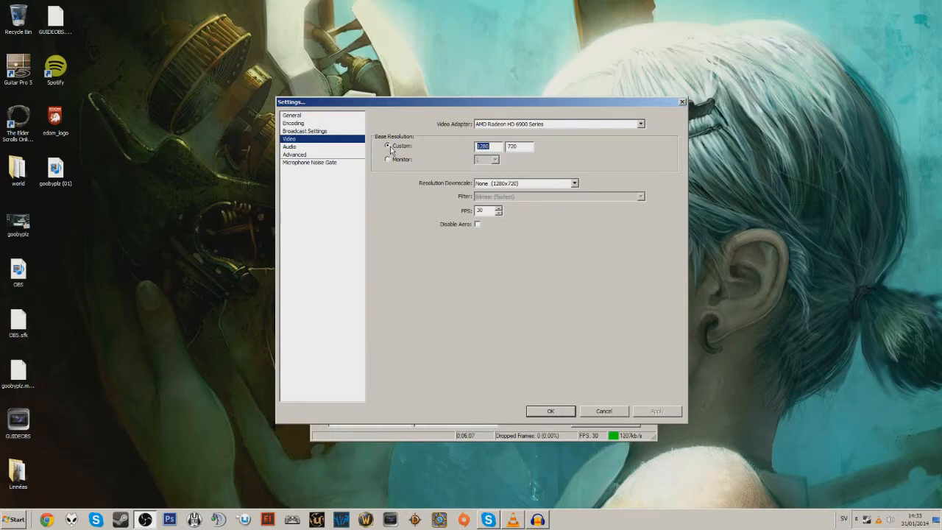
click(494, 146)
double_click(480, 146)
drag(719, 220, 802, 355)
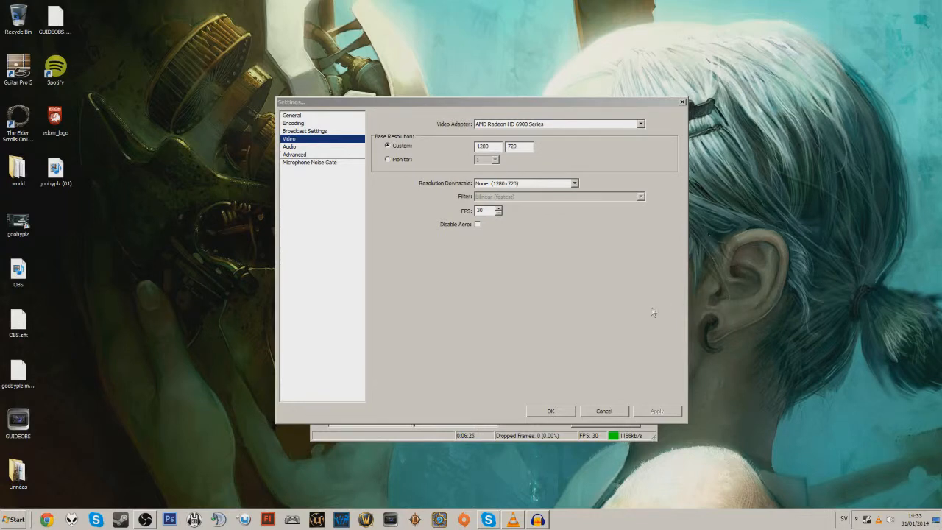
click(471, 149)
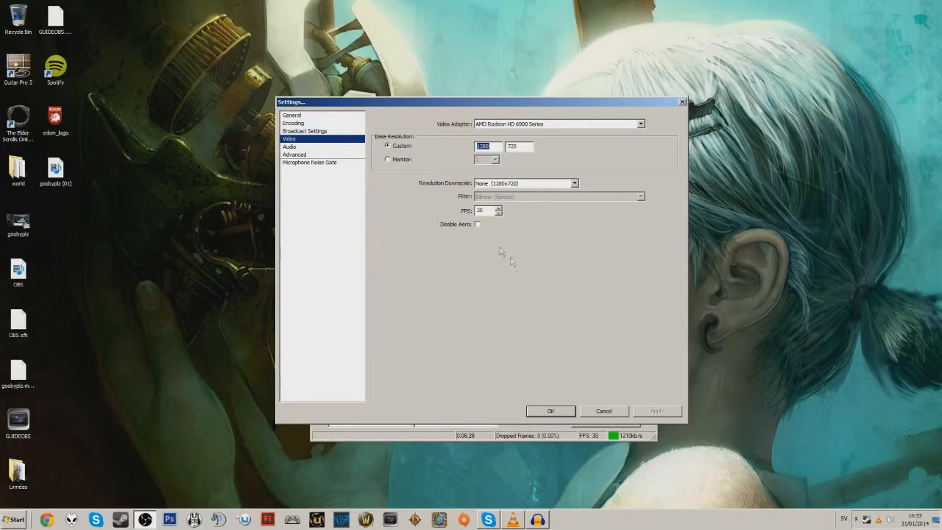
key(Tab)
click(497, 145)
drag(497, 146, 460, 149)
click(531, 146)
click(517, 147)
drag(527, 146, 489, 149)
Examine the FPS value in the video settings.
drag(492, 210, 445, 212)
click(487, 211)
double_click(487, 211)
click(487, 211)
Go to the audio settings and choose Disable as the microphone/auxiliary audio device.
click(299, 149)
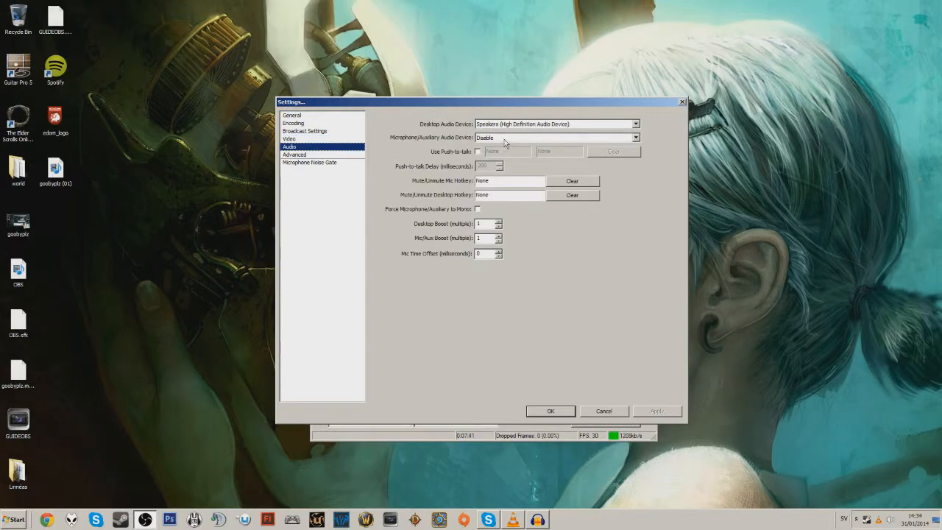
click(507, 137)
click(507, 145)
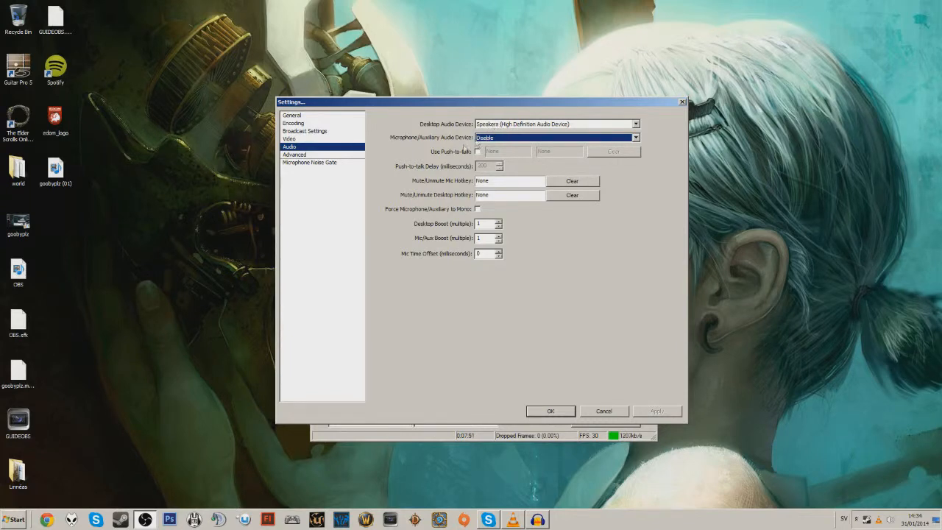
Go to the advanced settings, choose veryfast as the x264 CPU preset, and check the keyframe interval.
click(312, 154)
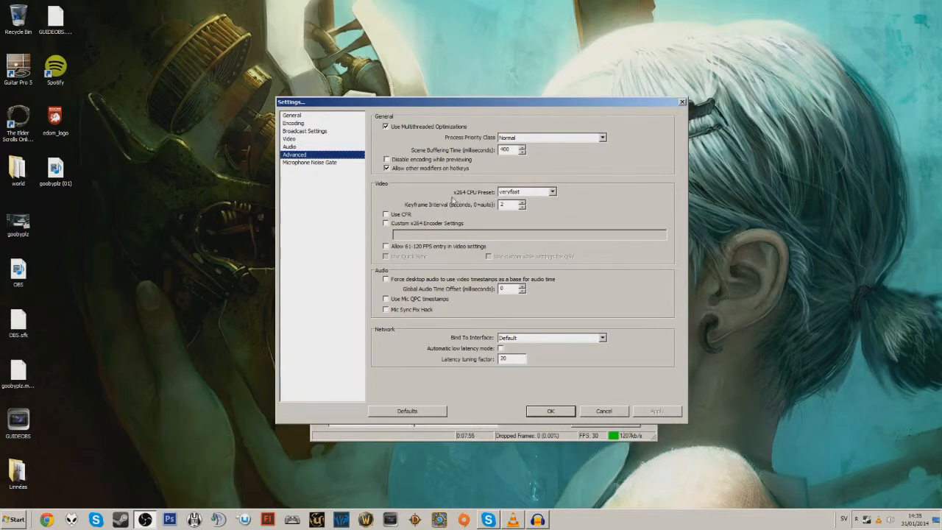
click(519, 192)
click(513, 214)
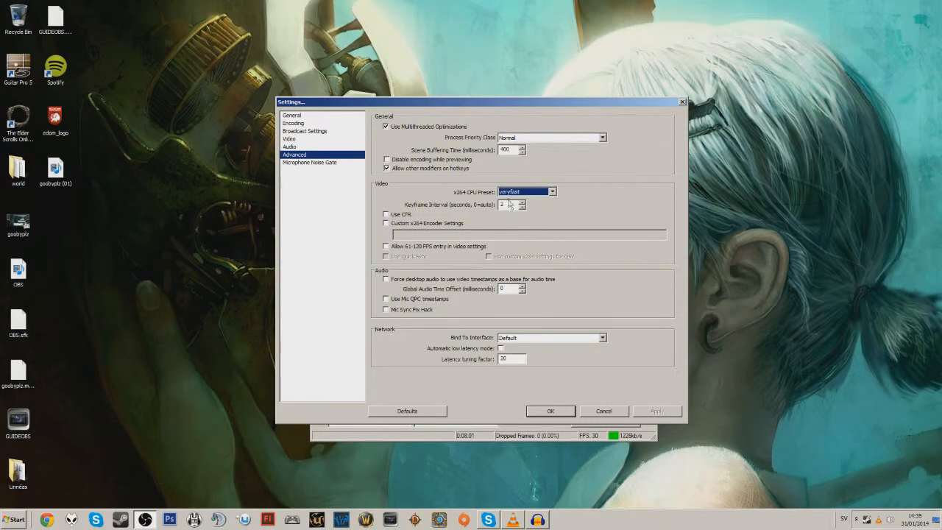
double_click(502, 205)
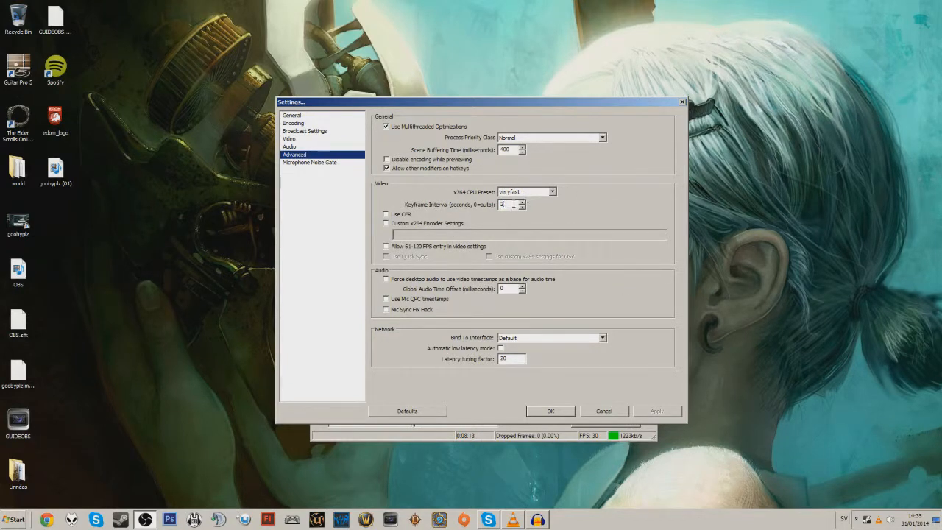
Enable Use CFR in the advanced settings, and go to the microphone noise gate settings without saving the change.
click(386, 215)
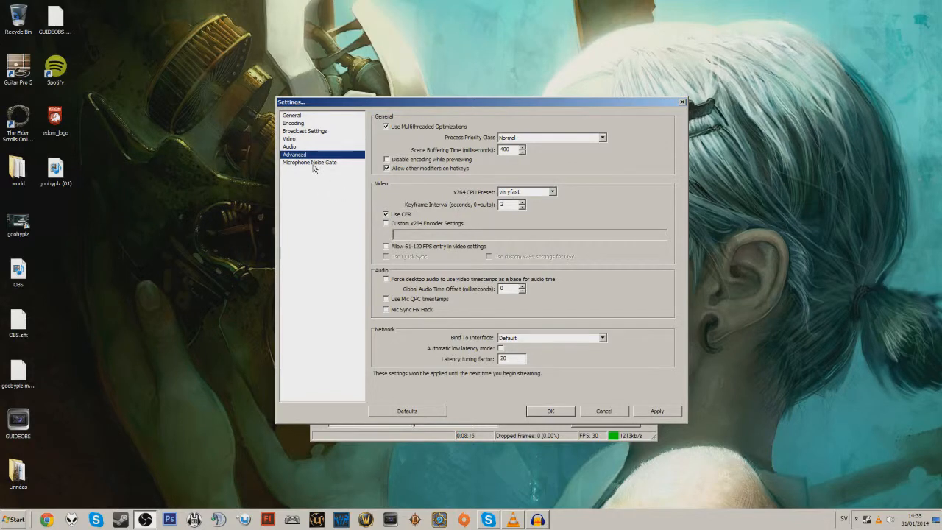
click(313, 163)
click(480, 285)
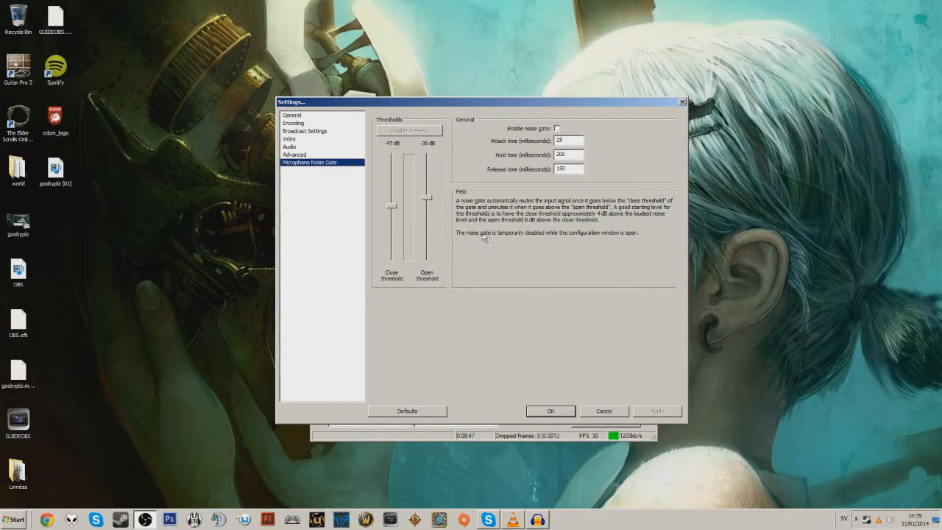
Go back through the advanced, broadcast and general settings, and close the settings window without applying anything.
click(312, 156)
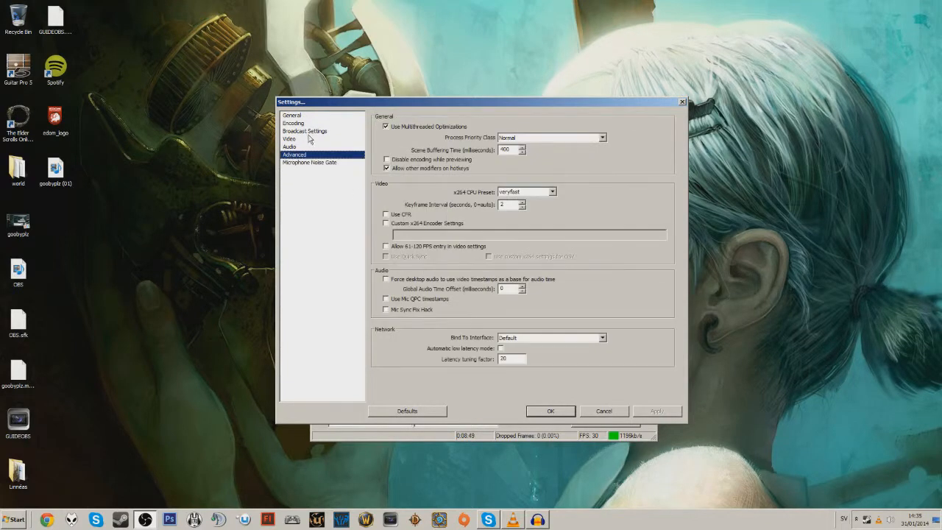
click(309, 132)
click(306, 115)
click(622, 412)
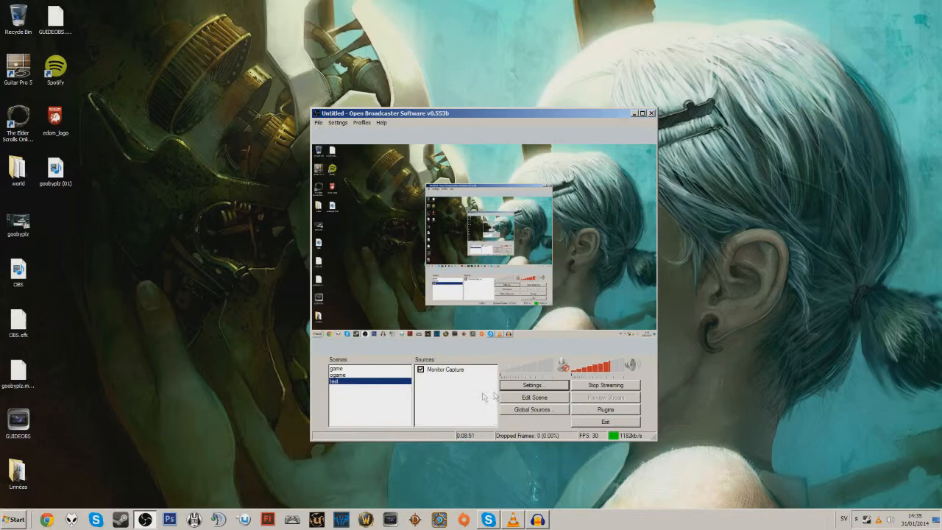